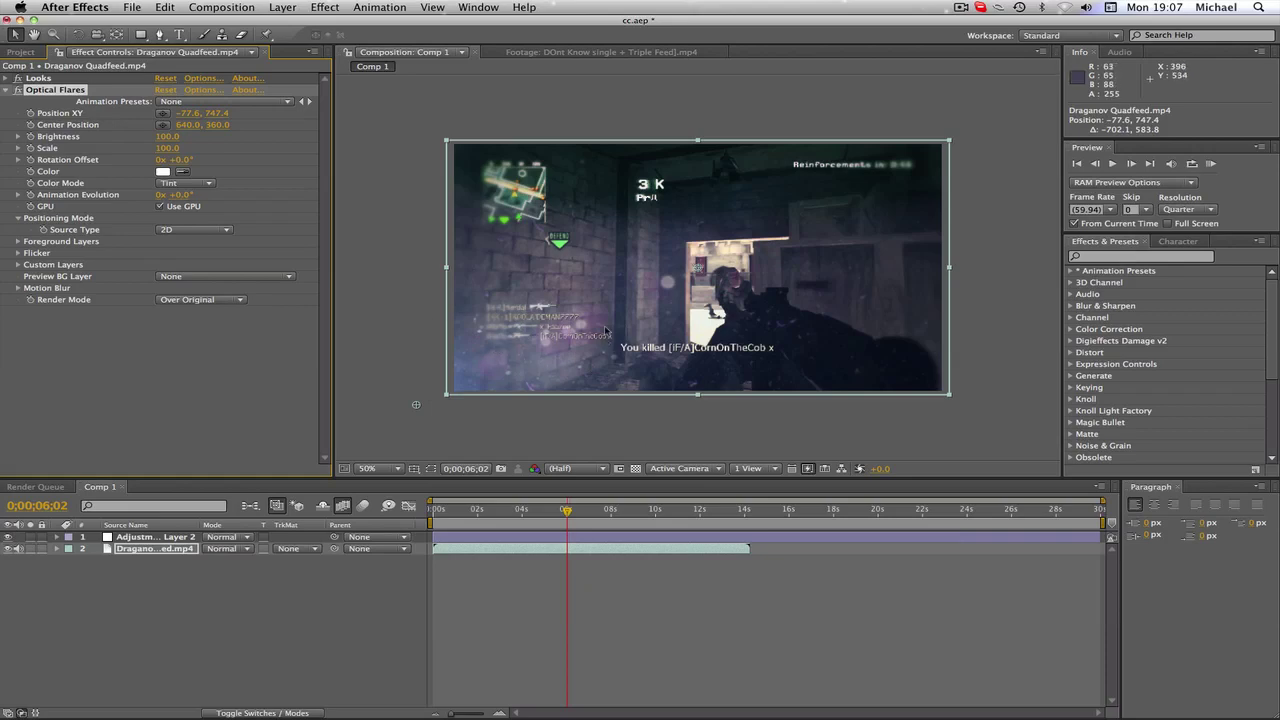
Step: Delete the existing Optical Flares effect from the footage layer
click(636, 440)
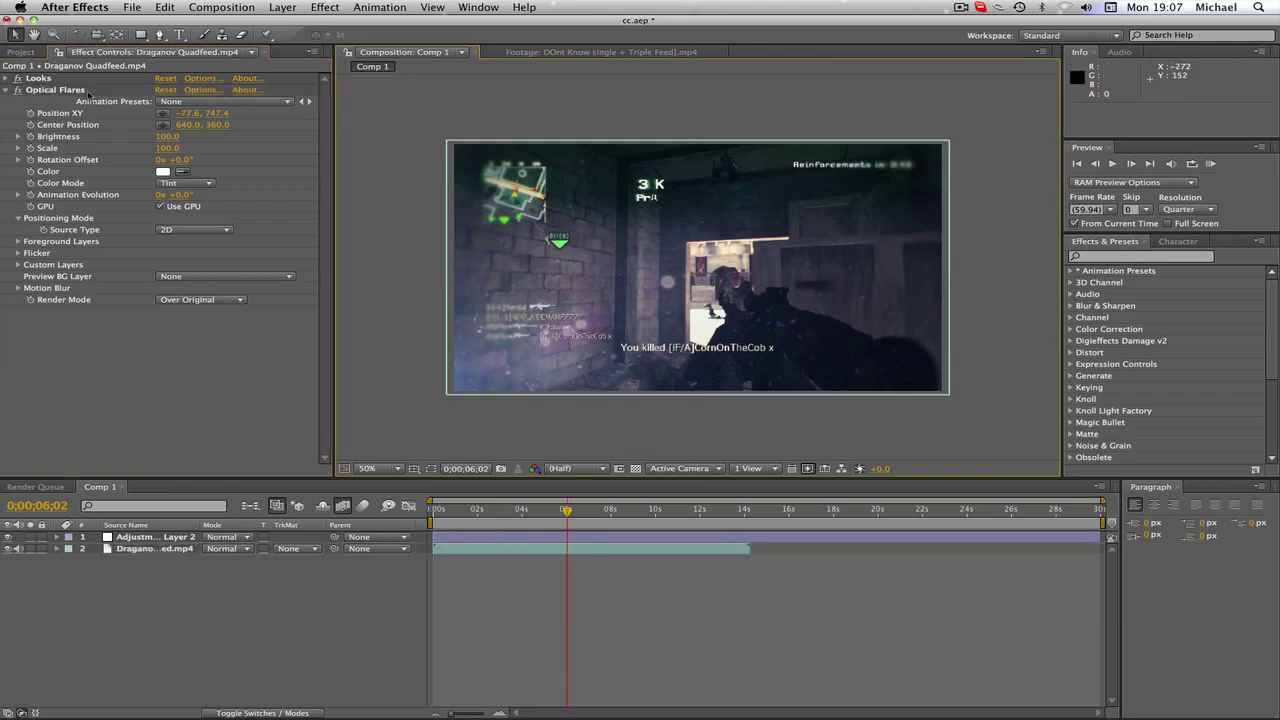
click(506, 361)
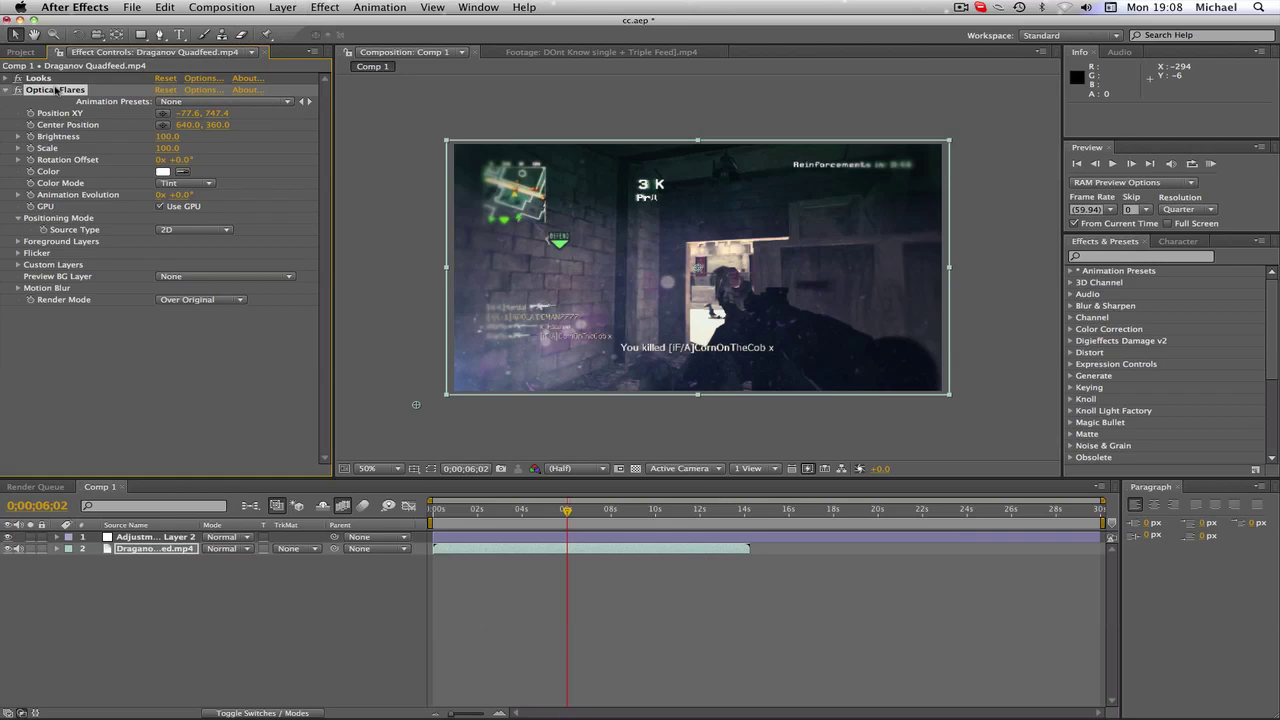
key(Delete)
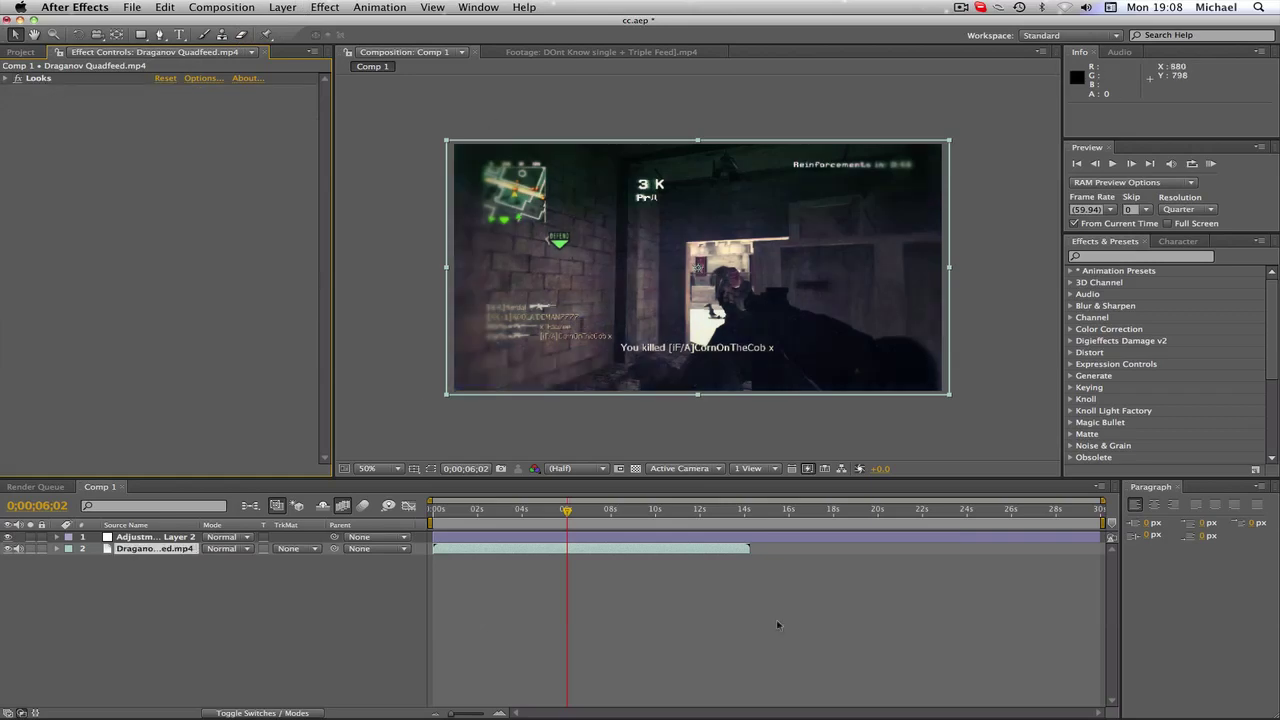
Step: Apply a new Optical Flares effect in Over Original mode, flare at bottom-left (-52.4, 753.2)
click(338, 5)
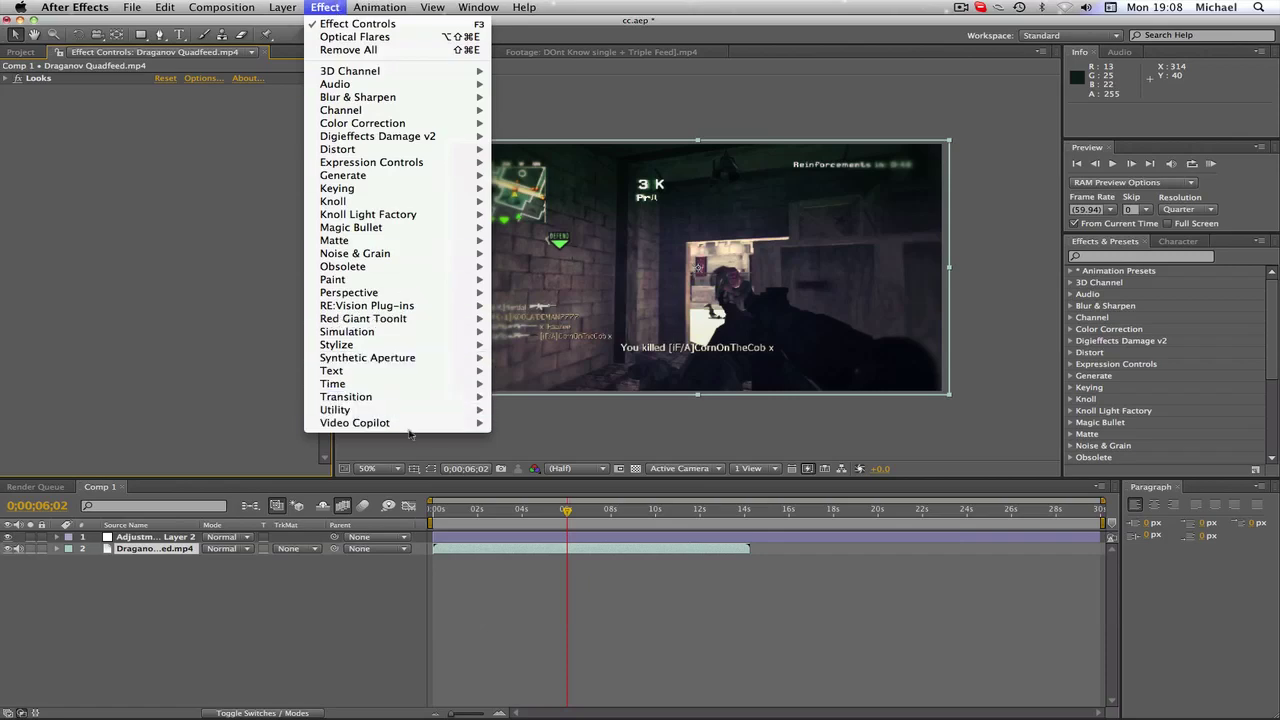
mouse_move(414, 423)
click(505, 424)
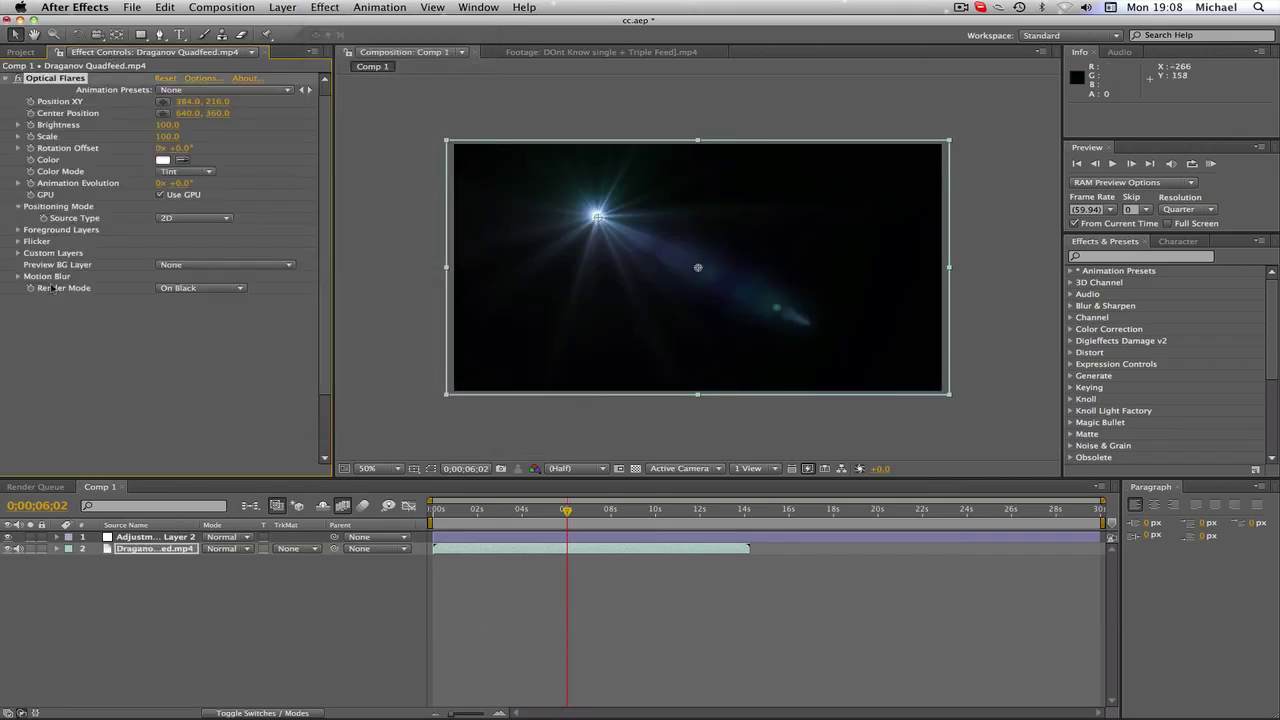
click(229, 289)
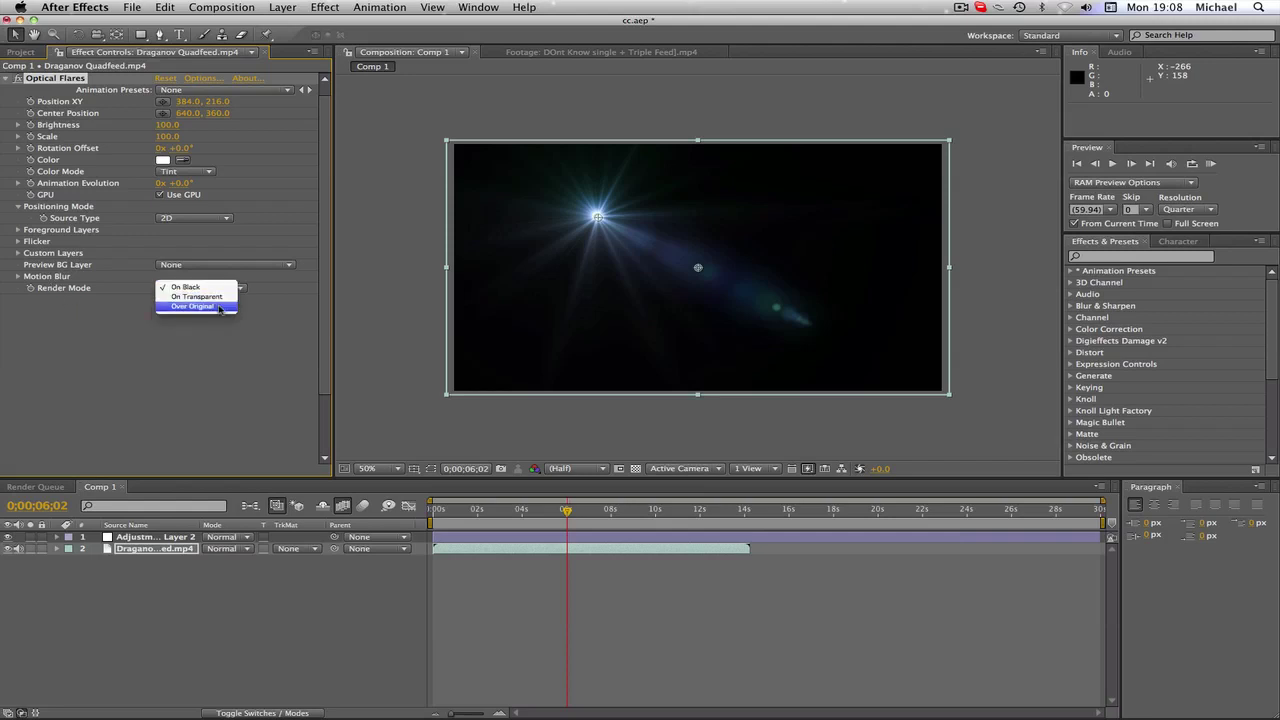
click(218, 306)
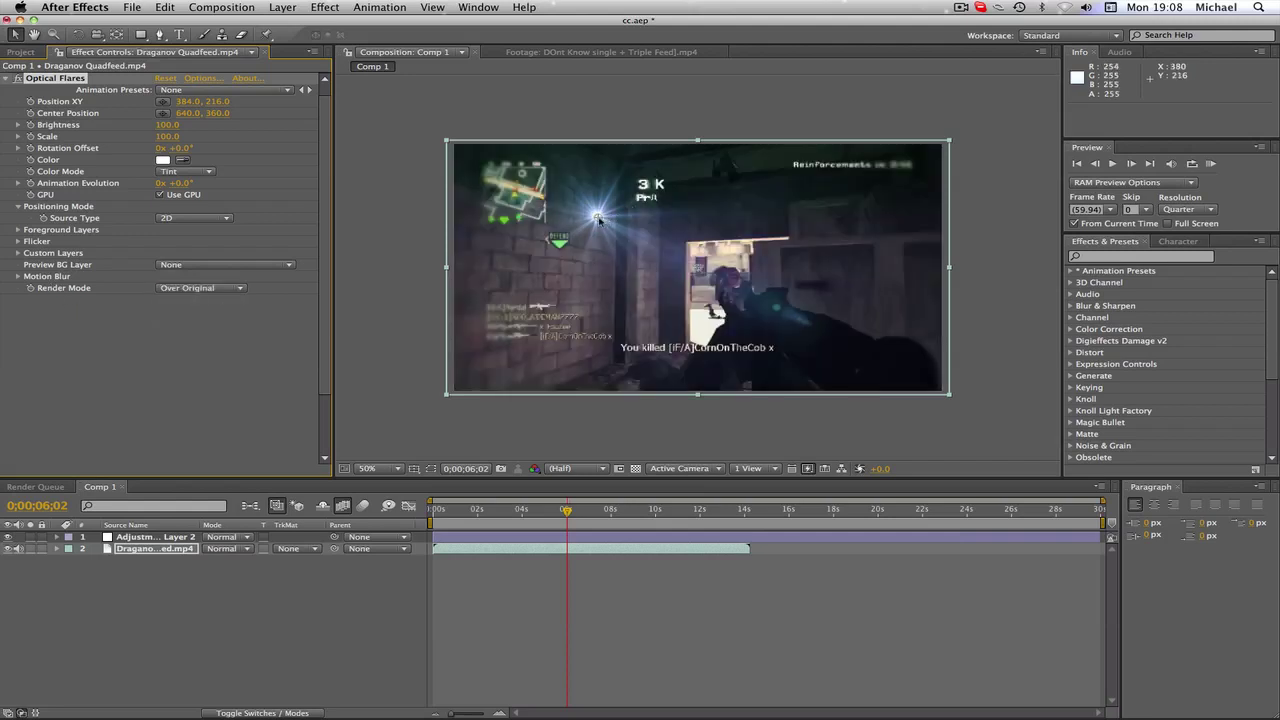
drag(597, 216, 426, 406)
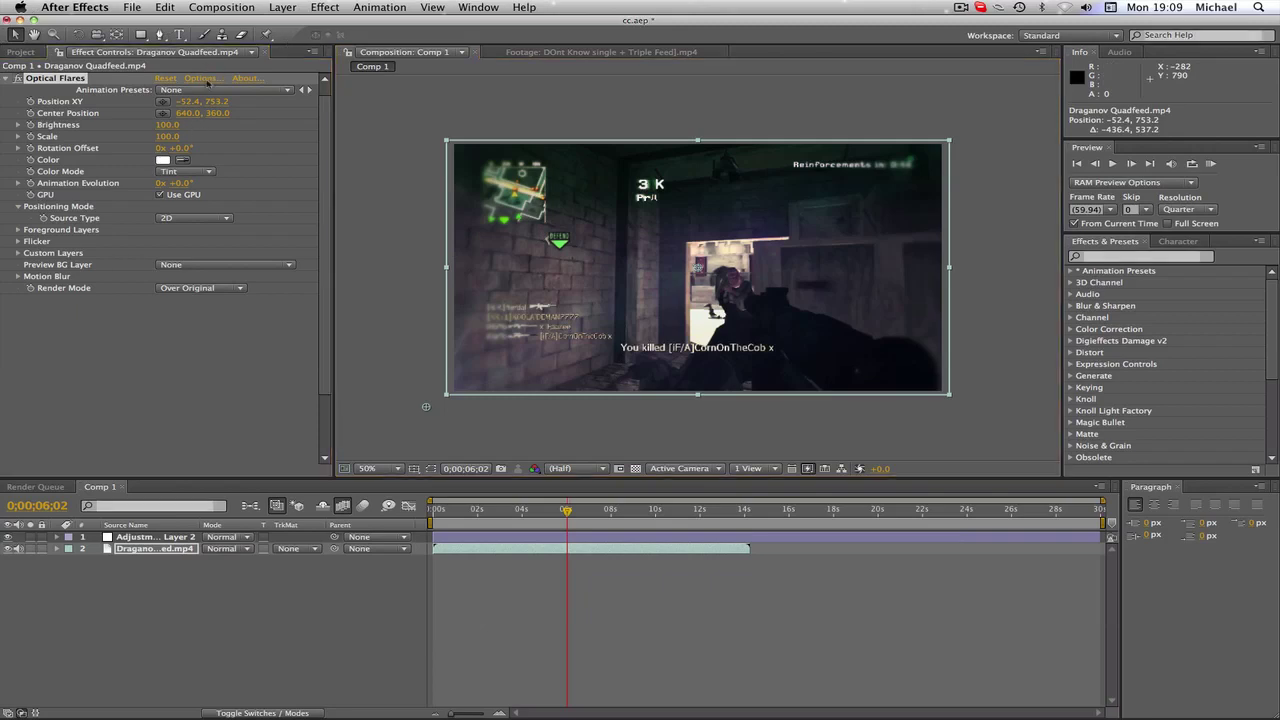
Step: In Optical Flares Options, load the Blue Spark preset from the Light folder
click(205, 80)
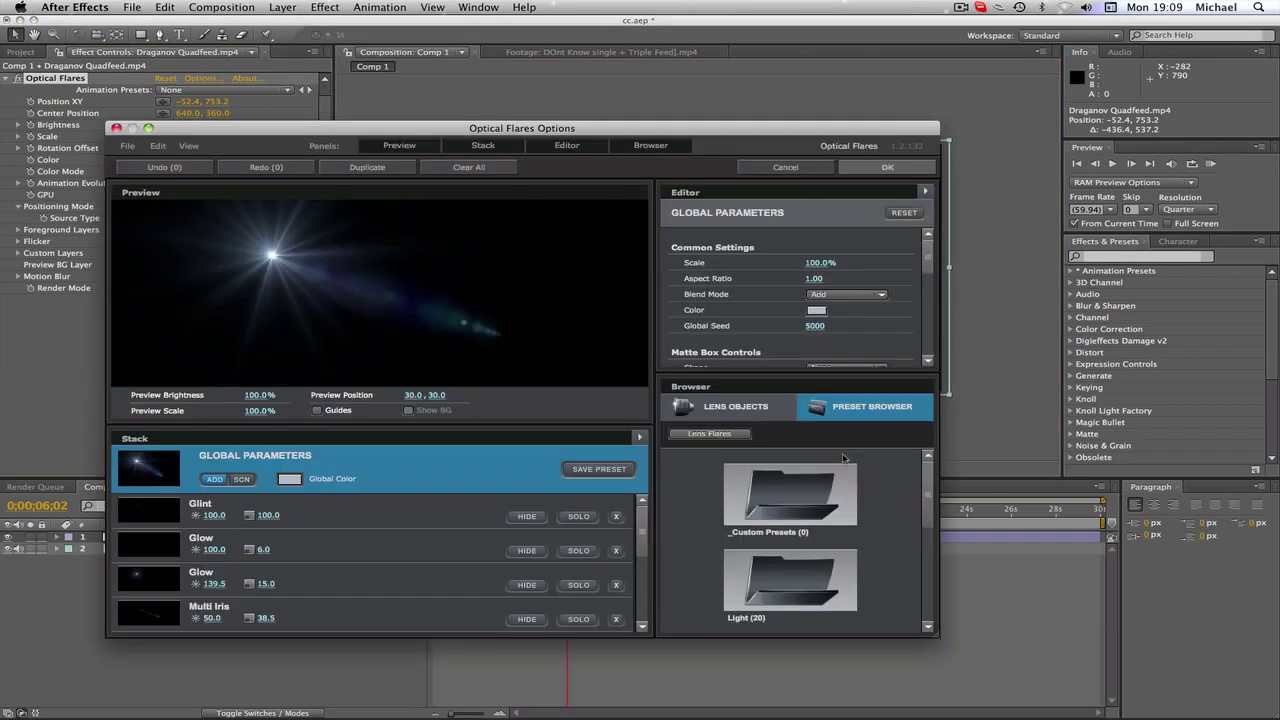
scroll(925, 488, down, 1)
scroll(922, 491, up, 1)
click(800, 578)
scroll(928, 468, down, 3)
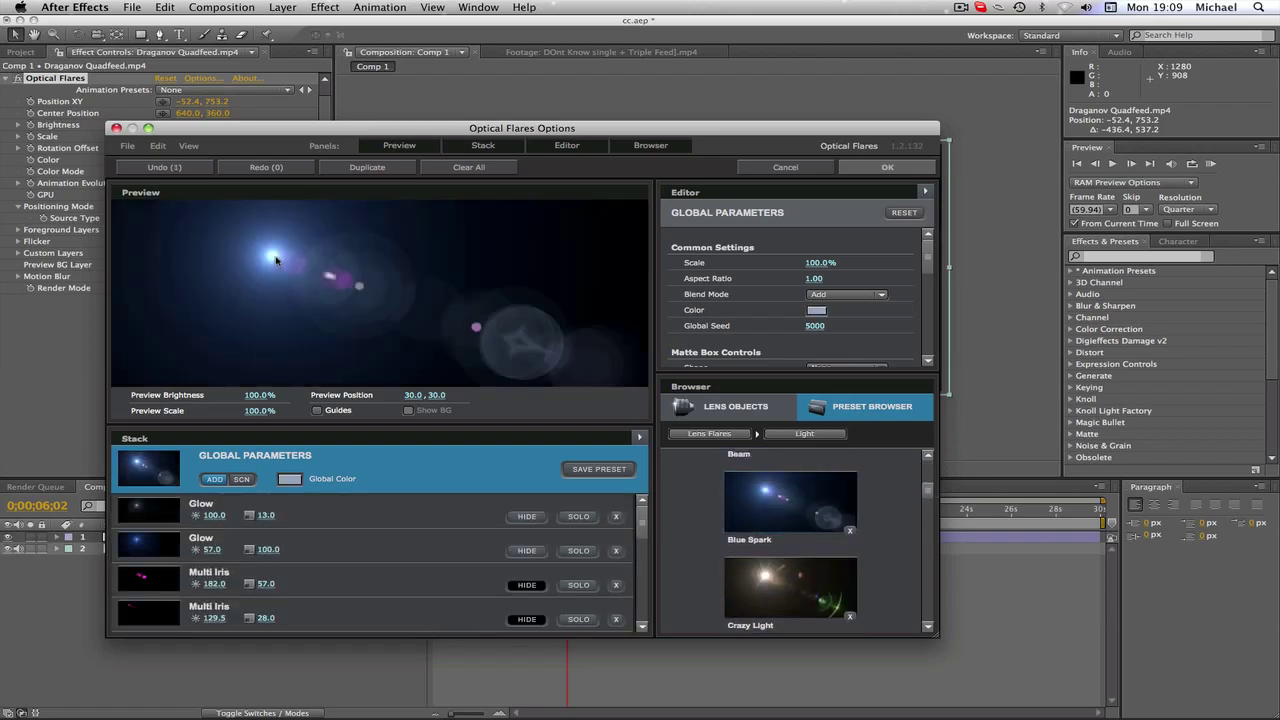
drag(270, 252, 206, 335)
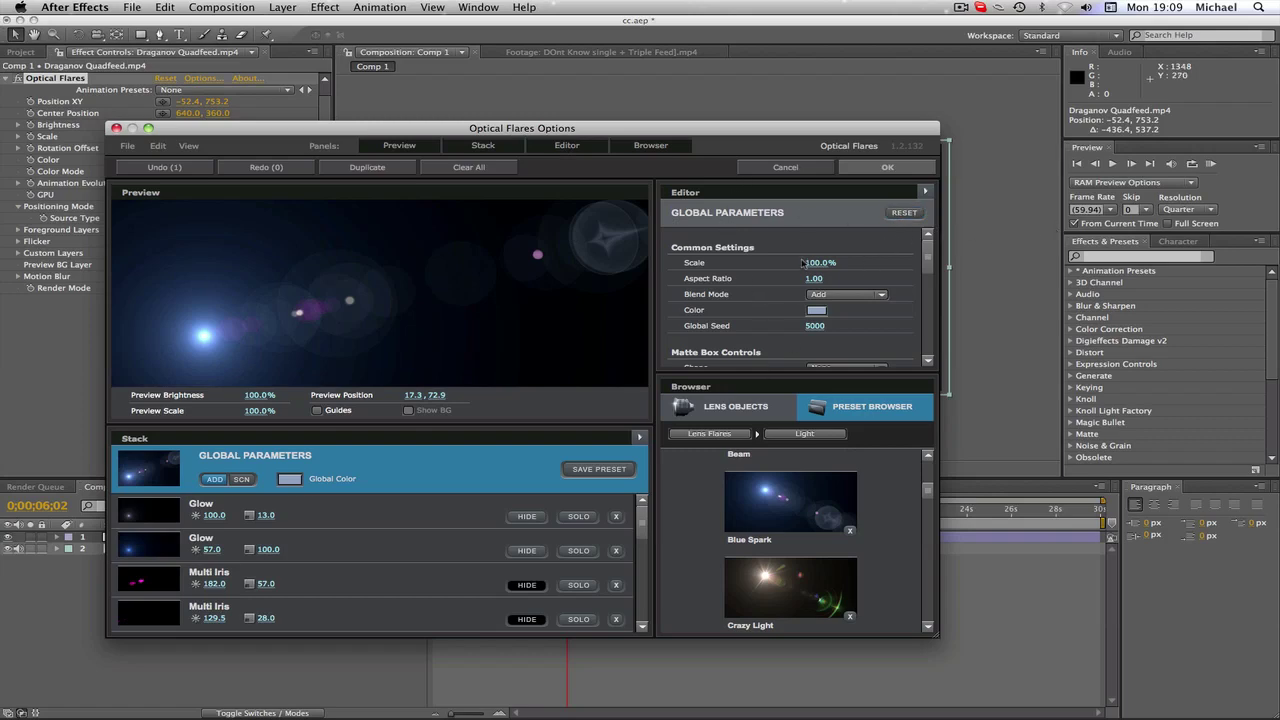
Step: Set the flare's global Scale to 140% and scroll the editor to Lens Texture
click(812, 263)
text(2)
key(Return)
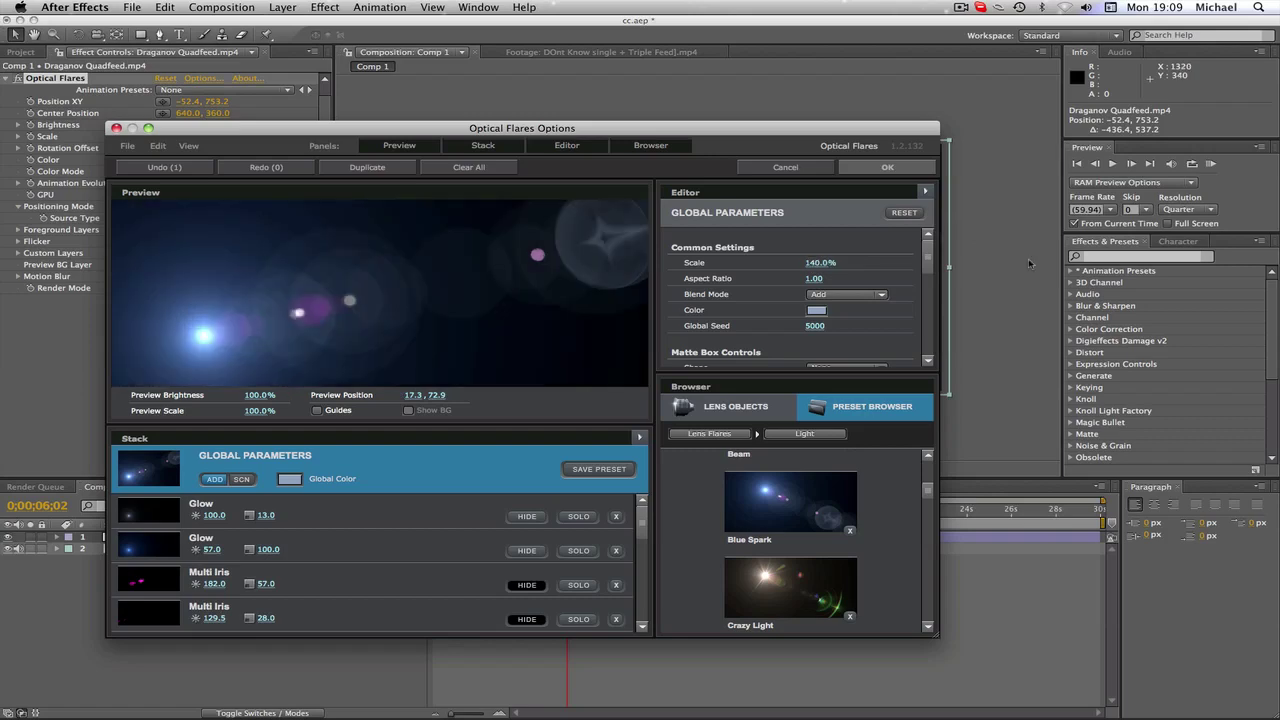
drag(178, 351, 174, 356)
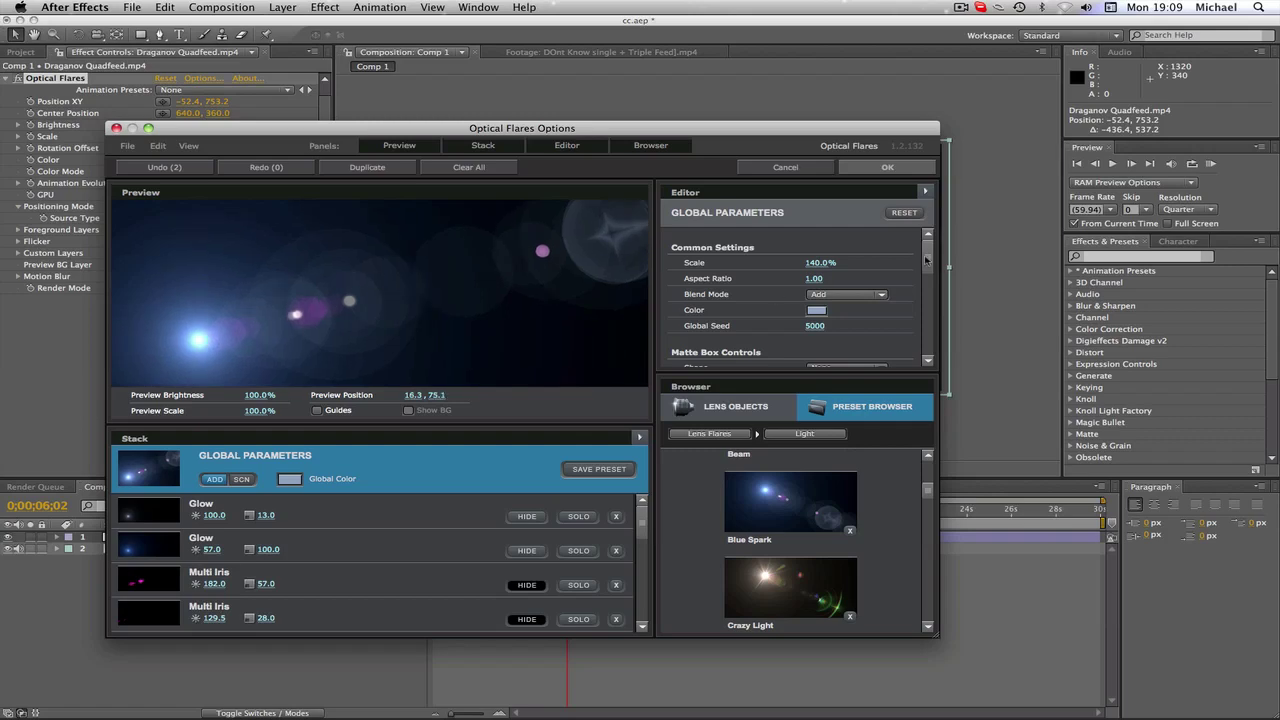
drag(926, 260, 930, 307)
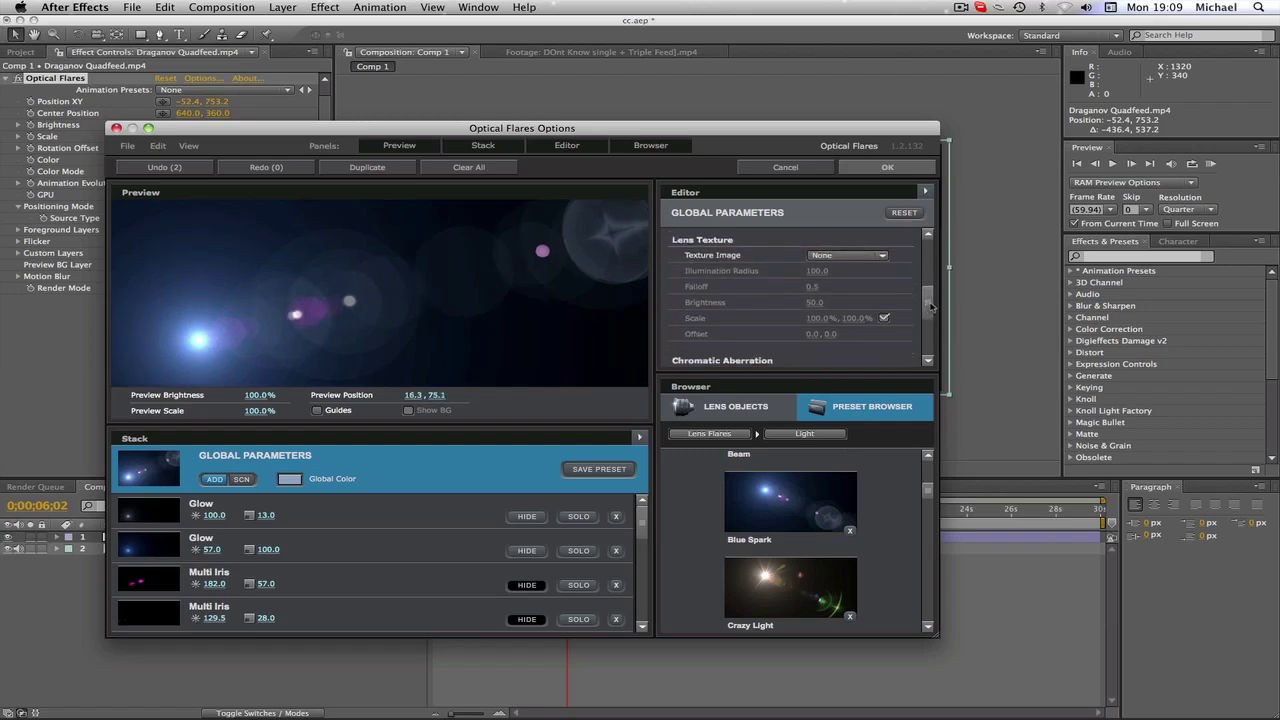
Step: Choose Messy as the lens texture image
click(849, 256)
click(855, 362)
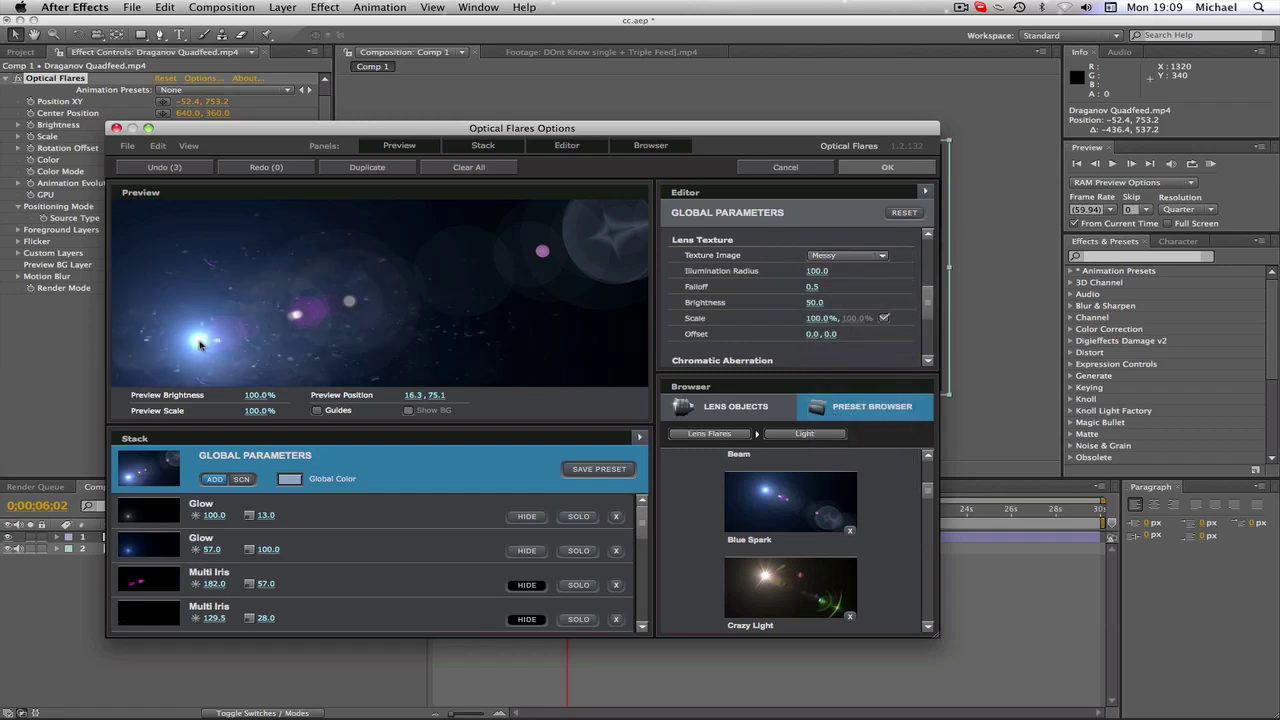
drag(200, 342, 188, 343)
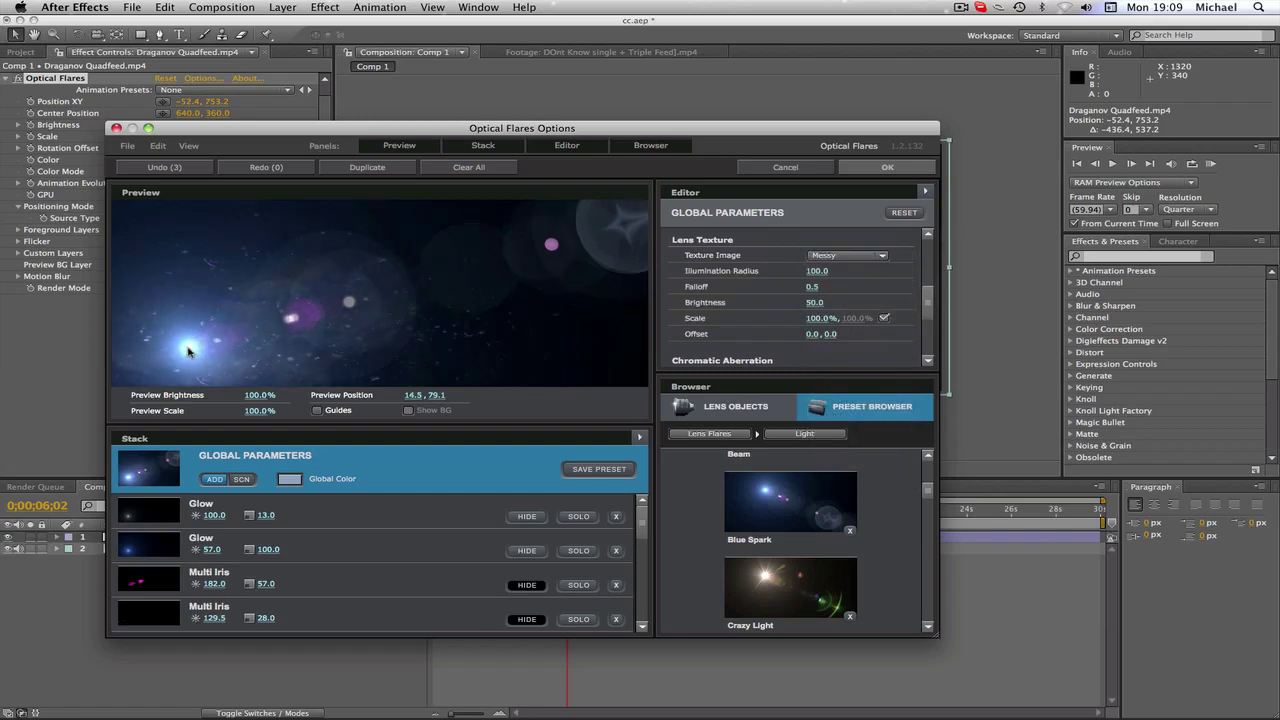
click(815, 302)
text(2)
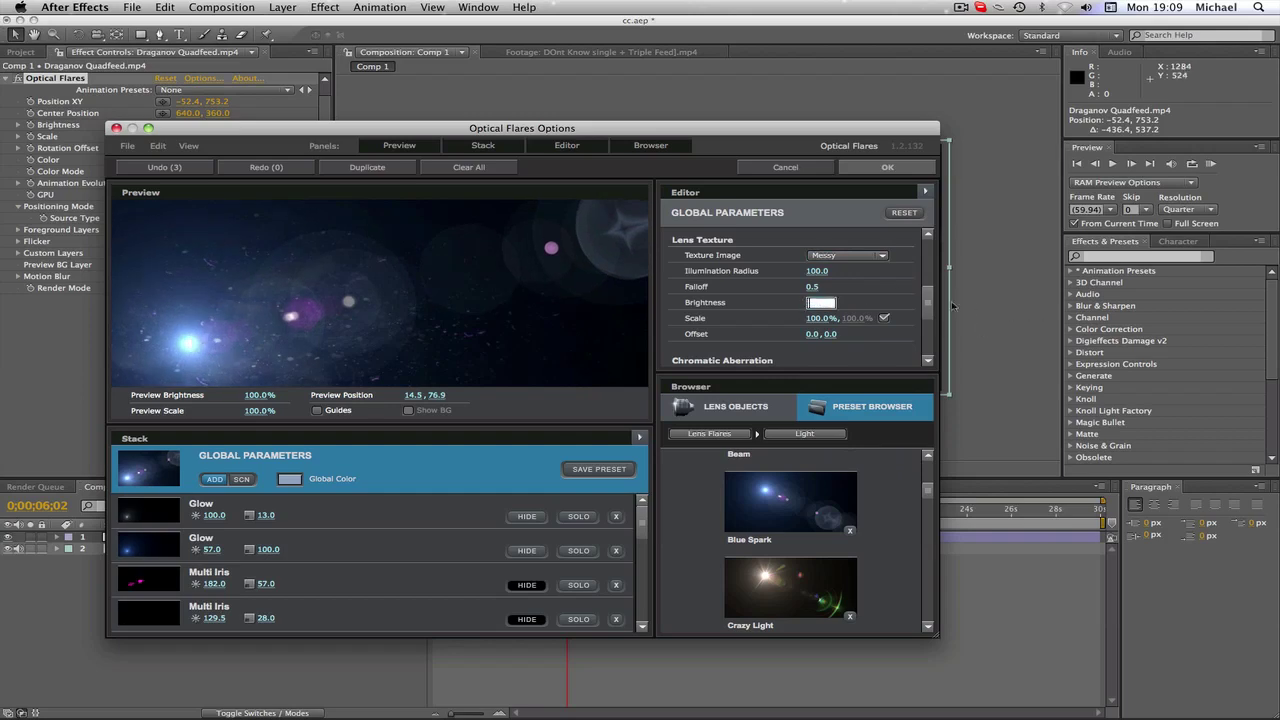
key(Escape)
Step: Set the lens texture Illumination Radius to 70
click(816, 271)
text(70)
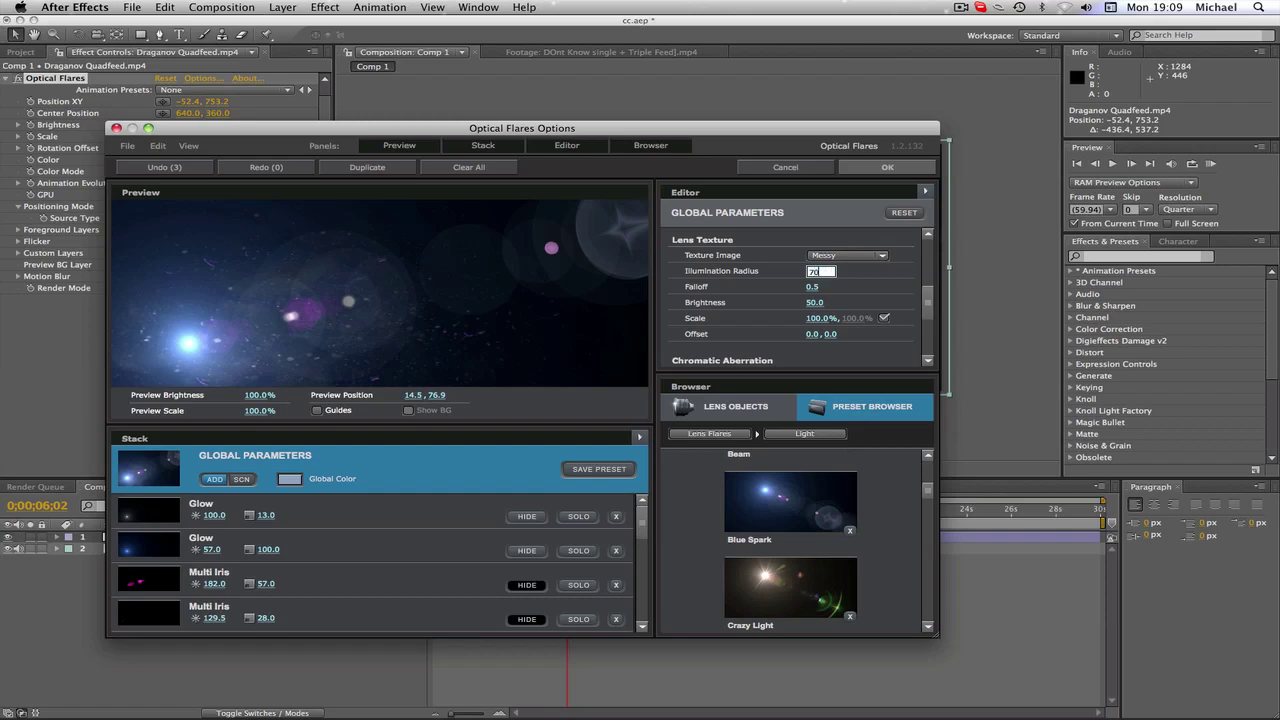
key(Return)
drag(828, 270, 866, 268)
click(820, 271)
text(70)
key(Return)
Step: Set the lens texture Brightness to 70
click(815, 302)
text(67)
key(Return)
click(815, 302)
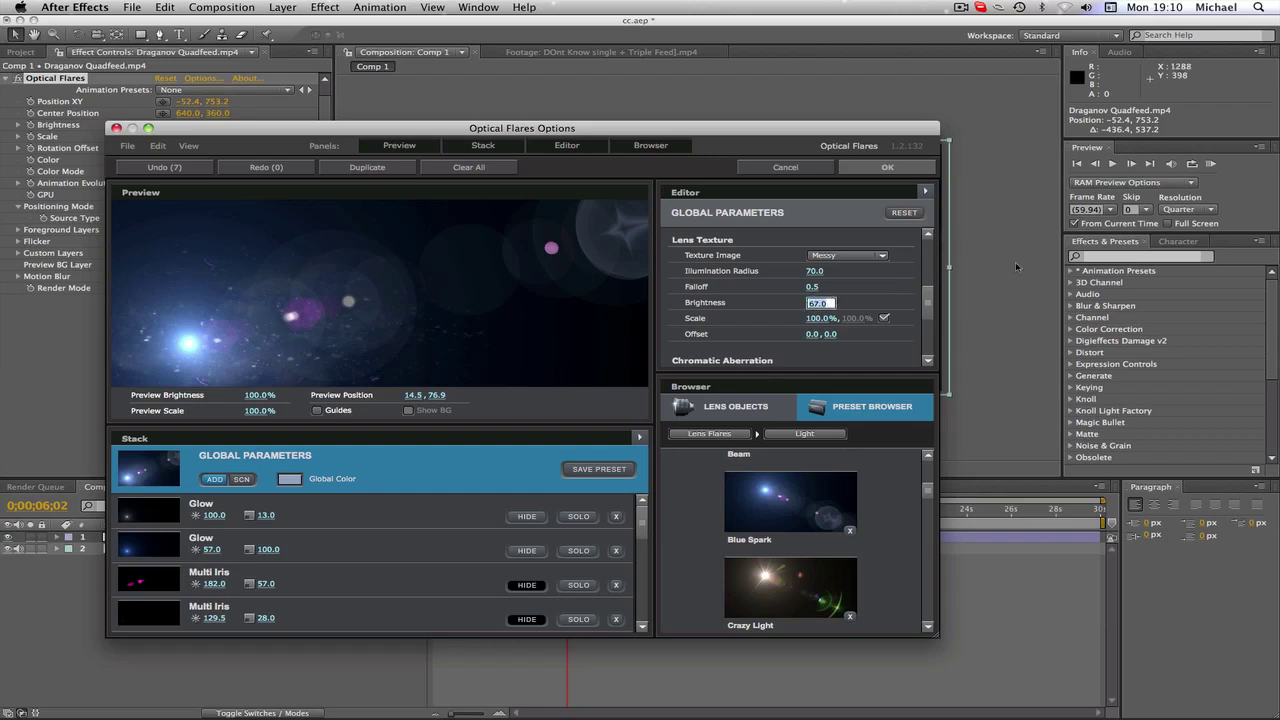
text(70)
key(Return)
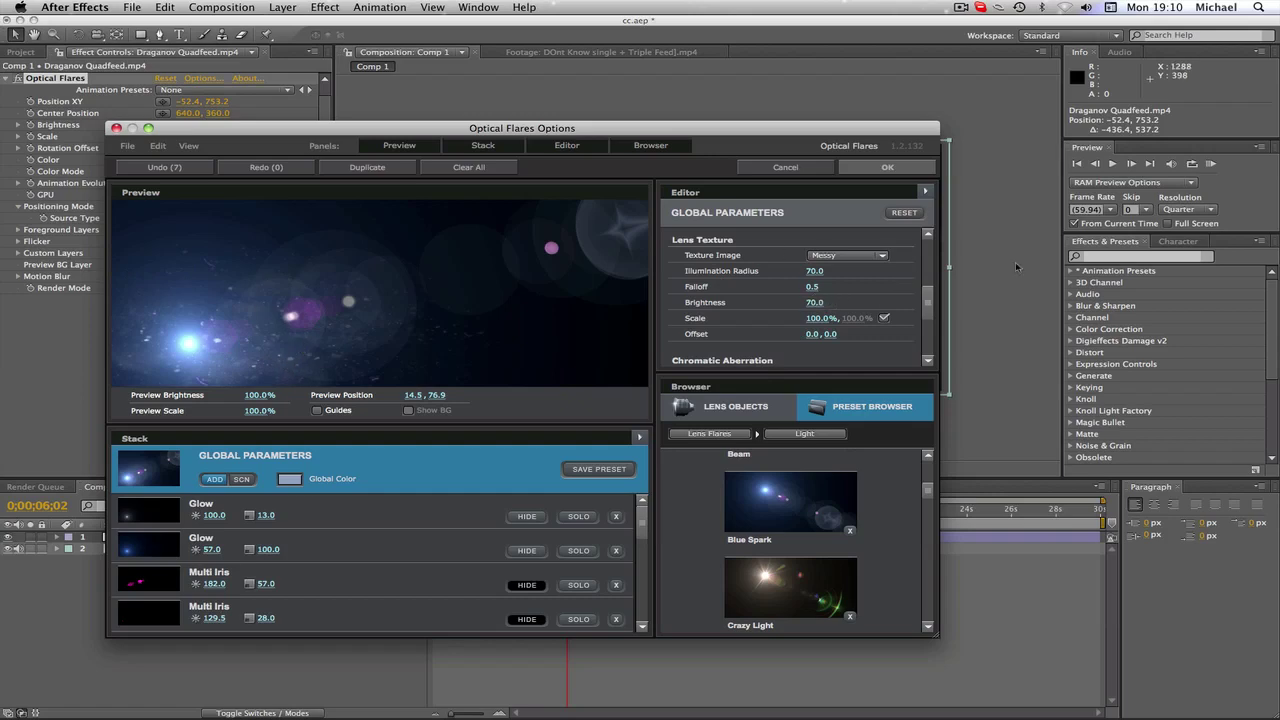
Step: Apply the flare settings, then reduce the flare's global Scale to 120%
click(897, 168)
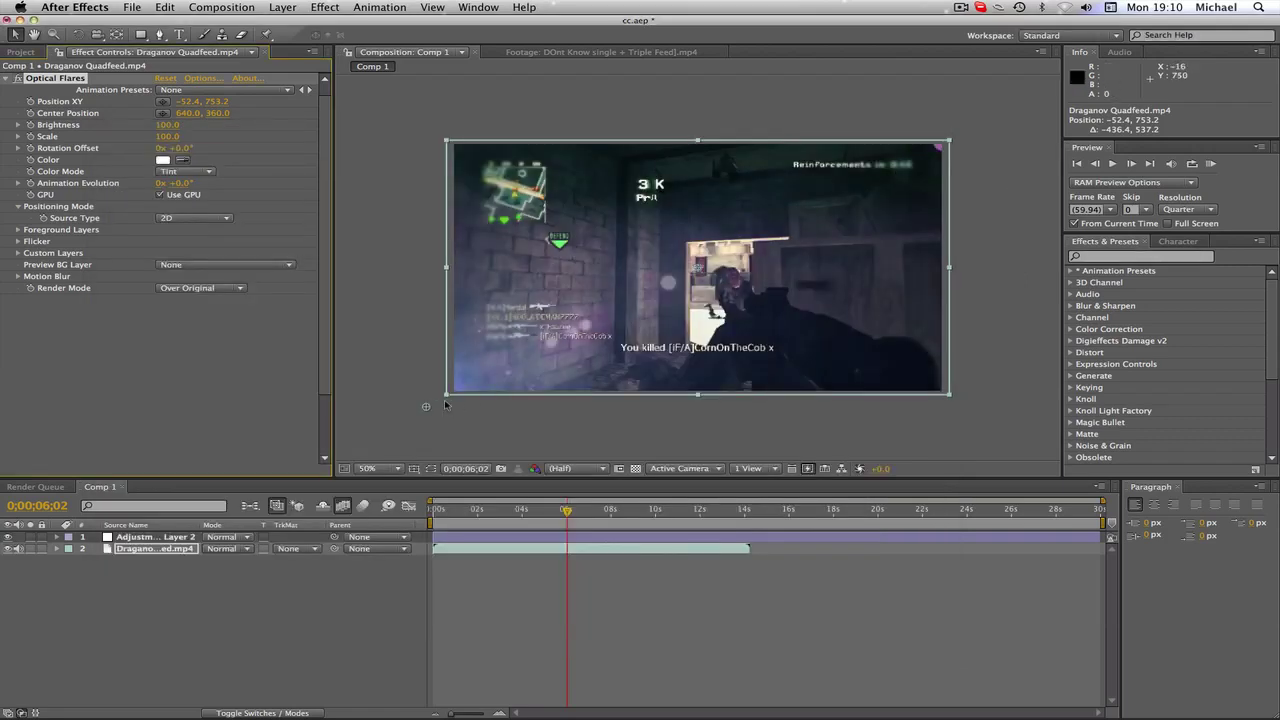
drag(426, 410, 430, 406)
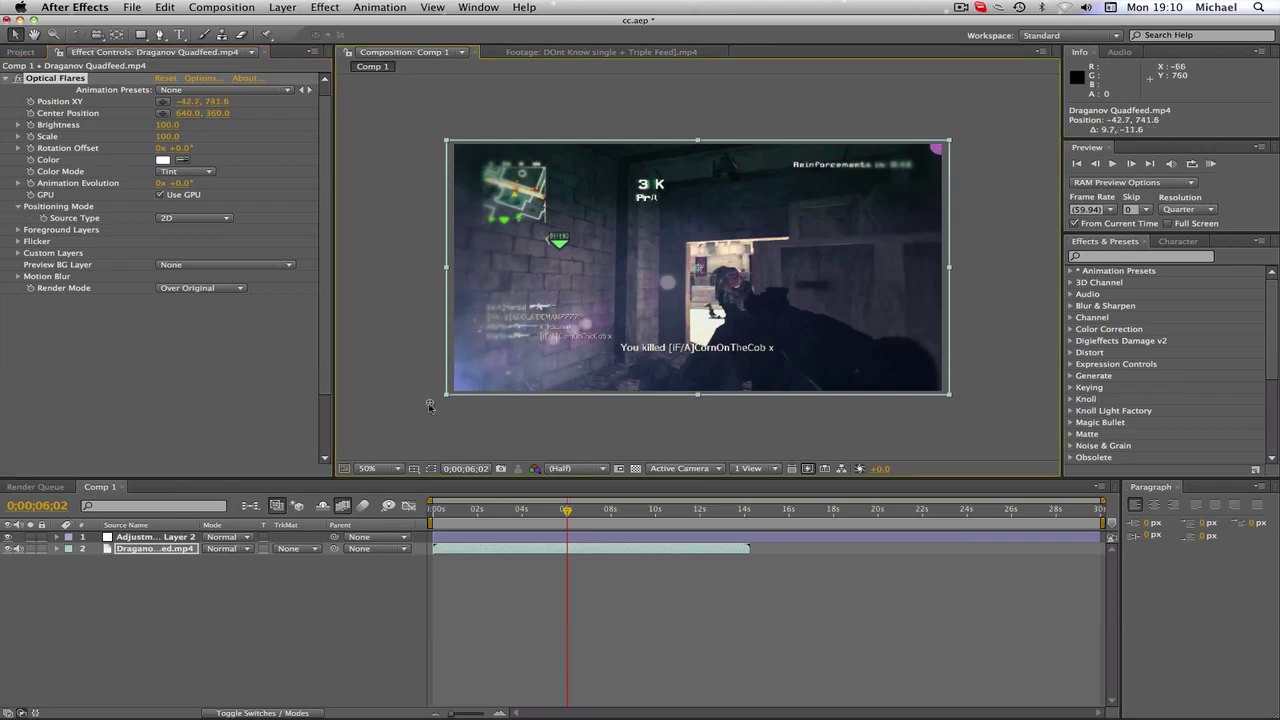
click(205, 78)
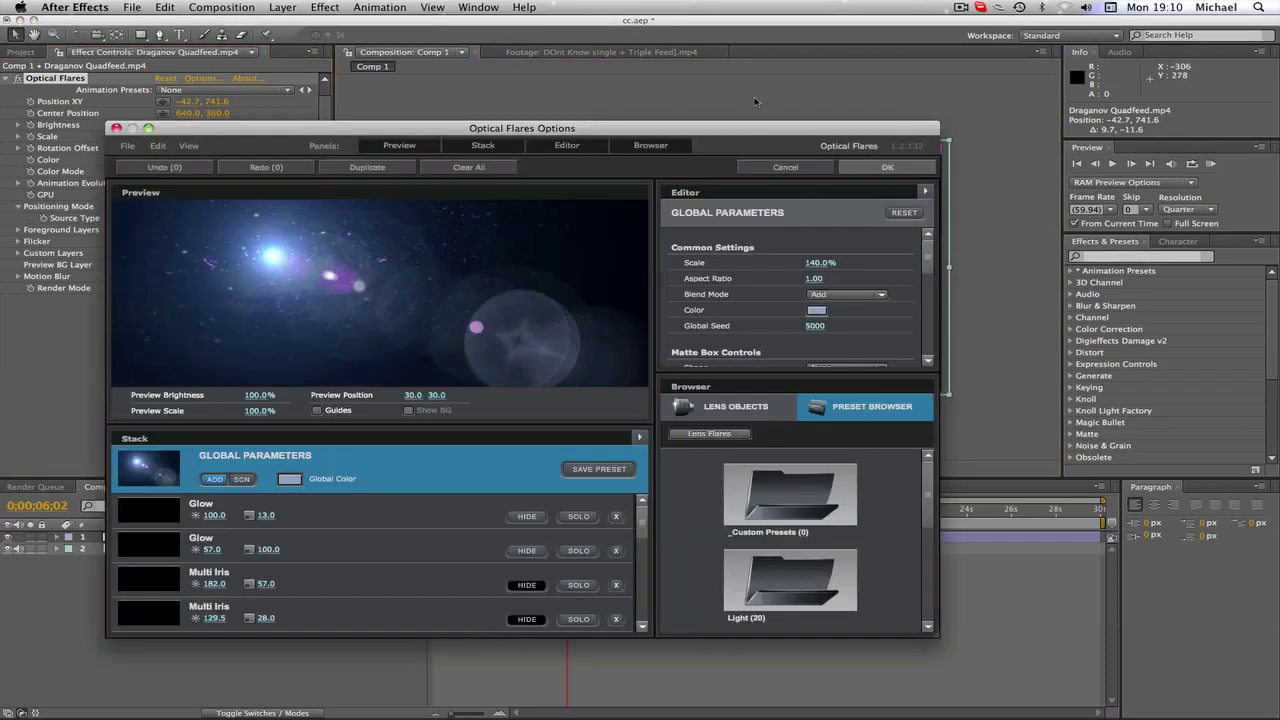
click(821, 263)
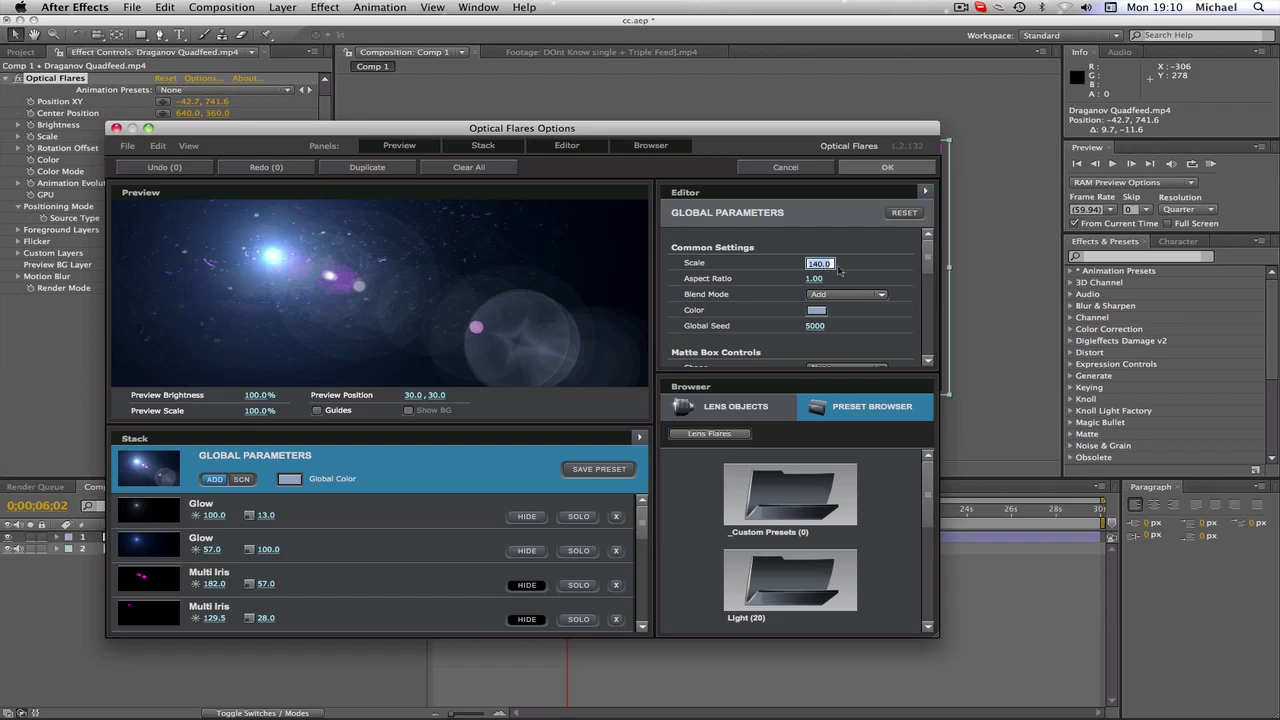
text(120)
key(Return)
Step: Raise lens texture Brightness to 78, apply, and move the flare to -81.5, 735.8
scroll(915, 241, down, 10)
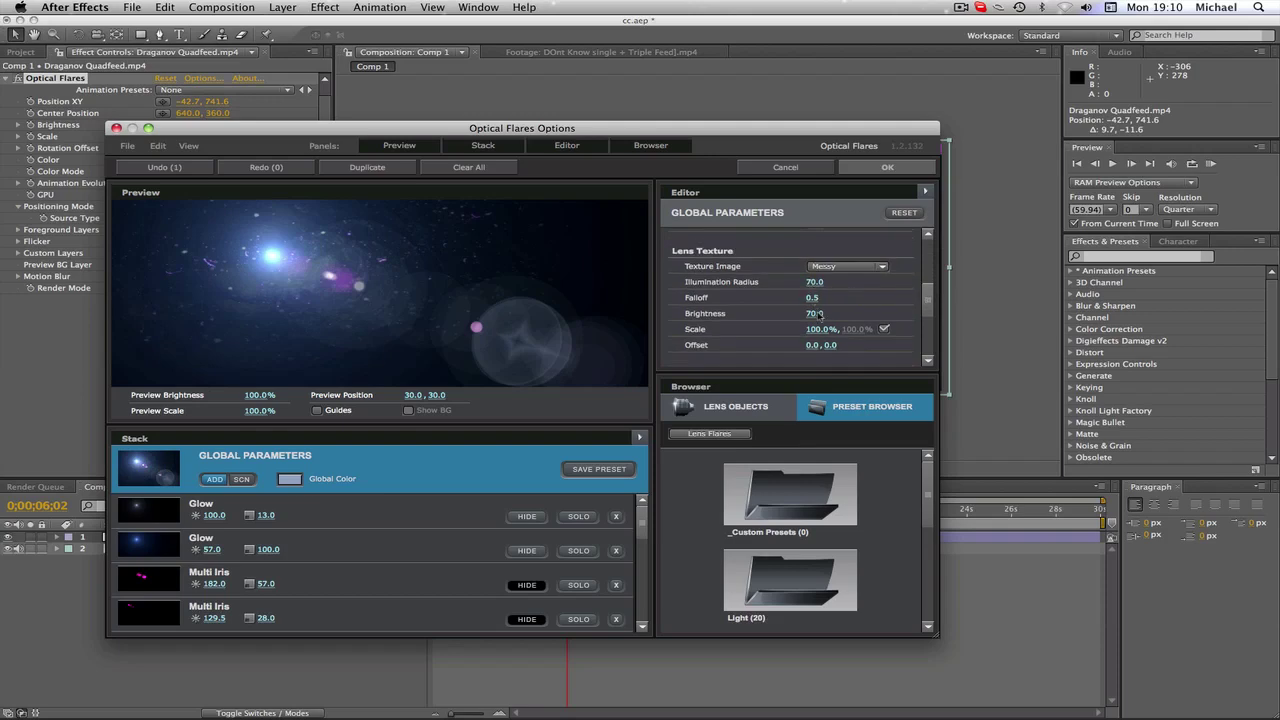
drag(814, 313, 836, 313)
click(887, 167)
drag(452, 421, 415, 402)
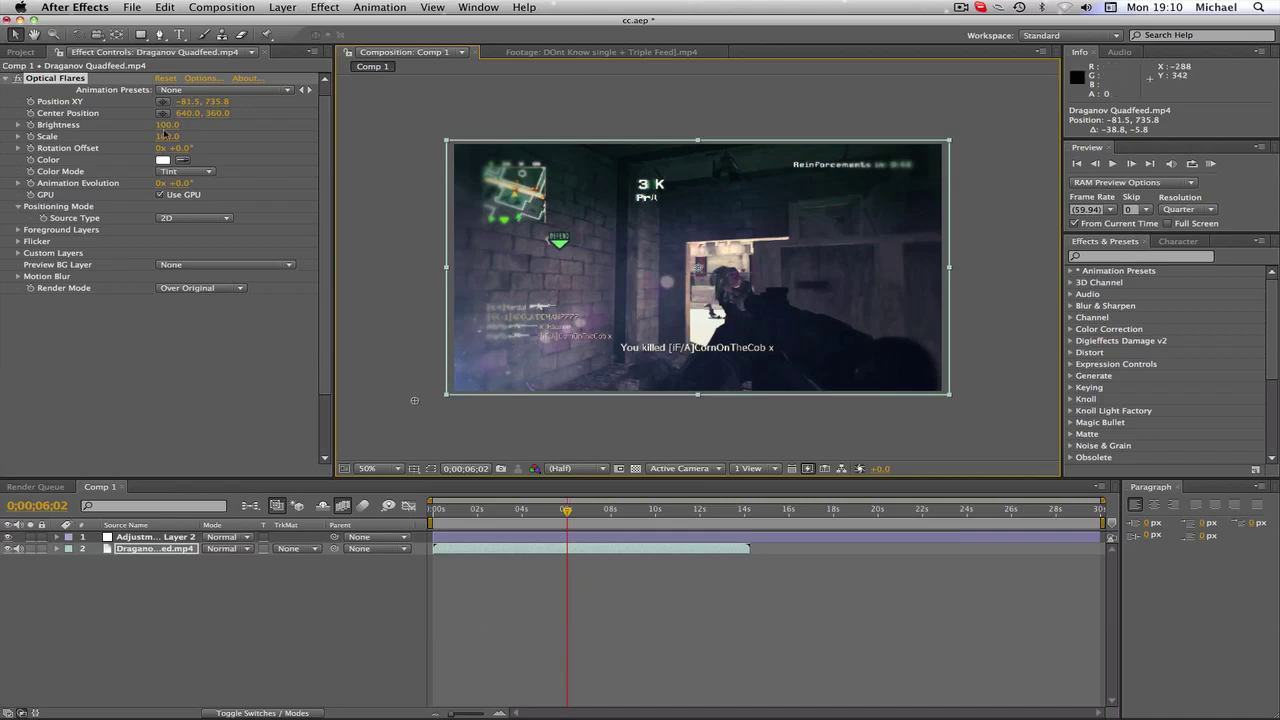
drag(166, 125, 166, 125)
click(166, 125)
text(170)
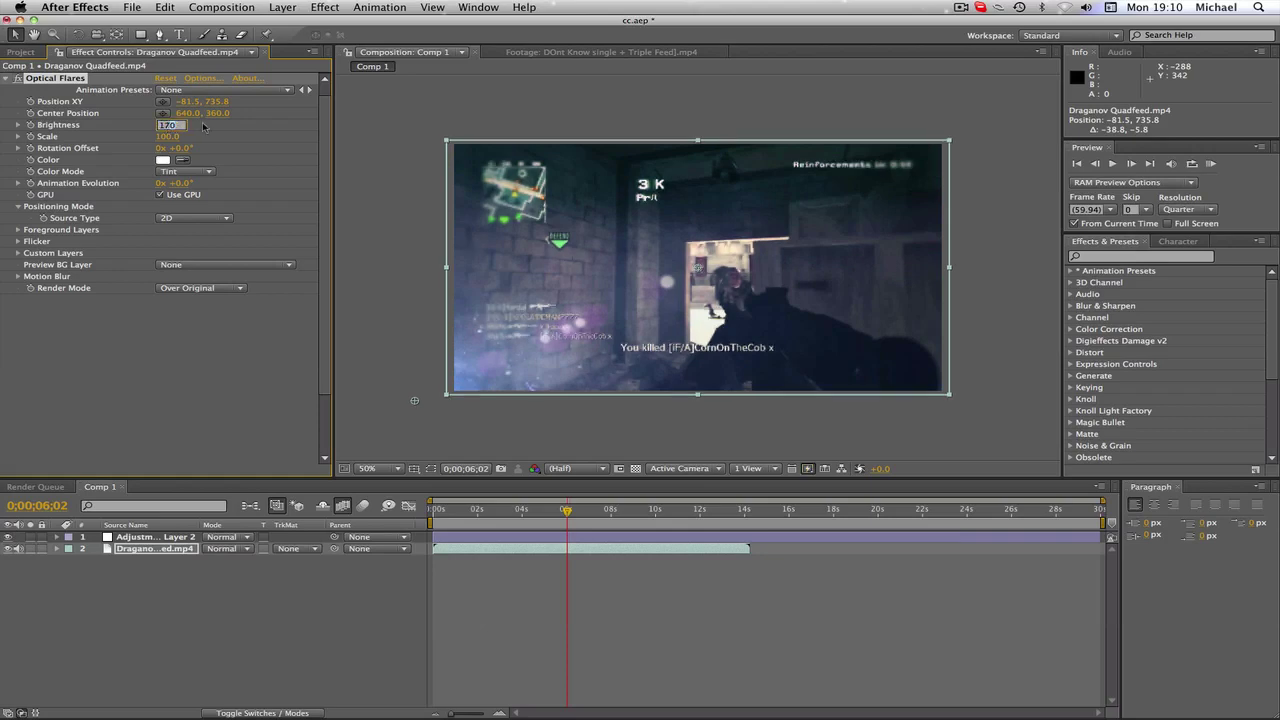
click(203, 126)
mouse_move(183, 125)
mouse_down()
mouse_move(168, 125)
mouse_move(182, 125)
mouse_up()
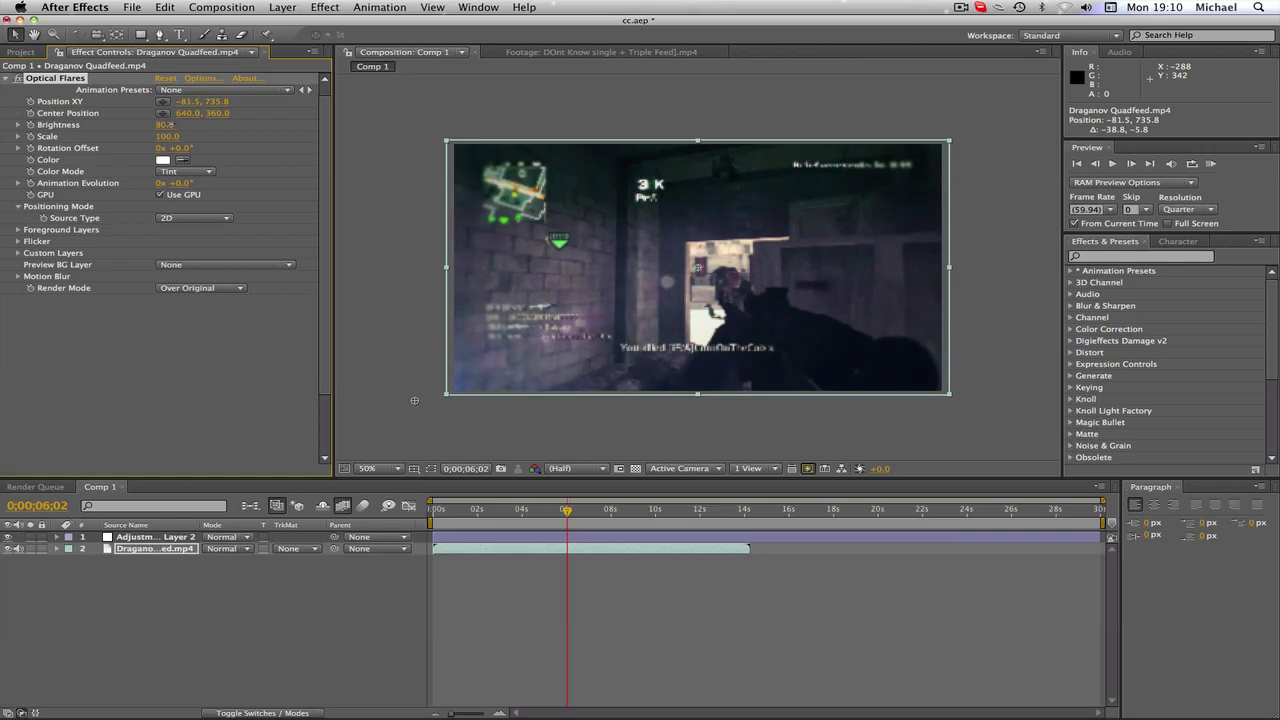
drag(182, 125, 178, 124)
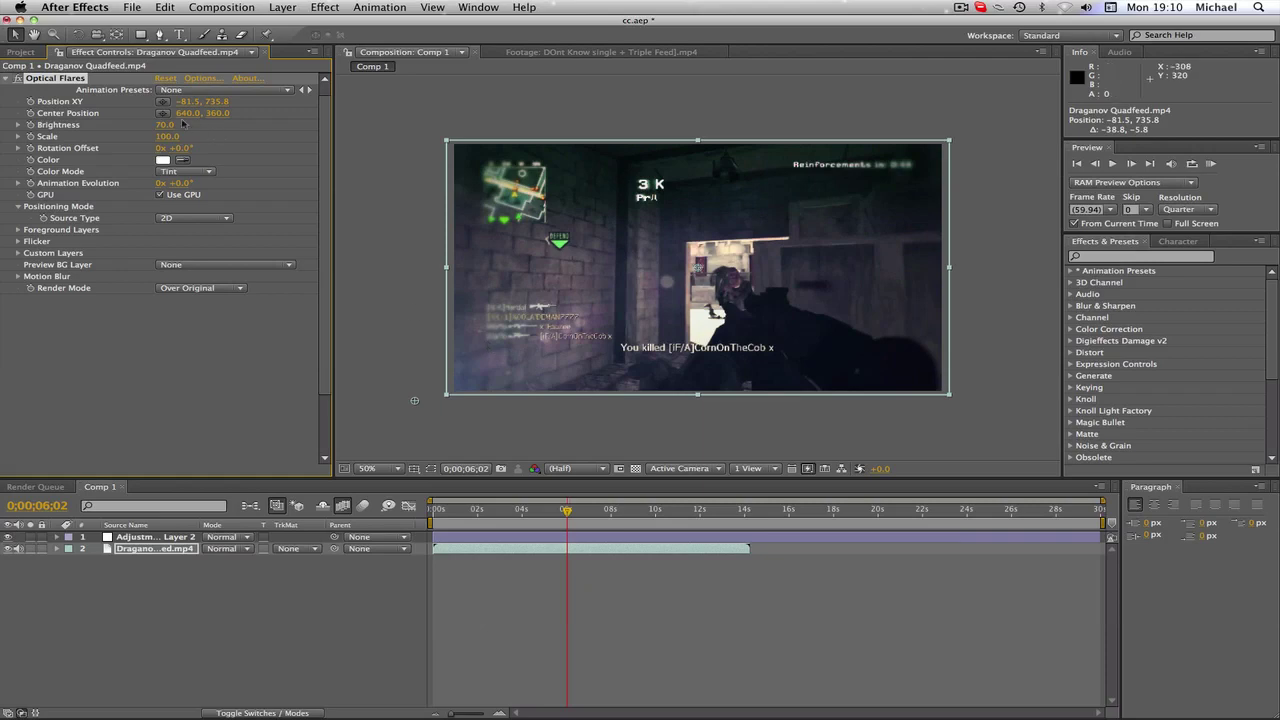
click(178, 124)
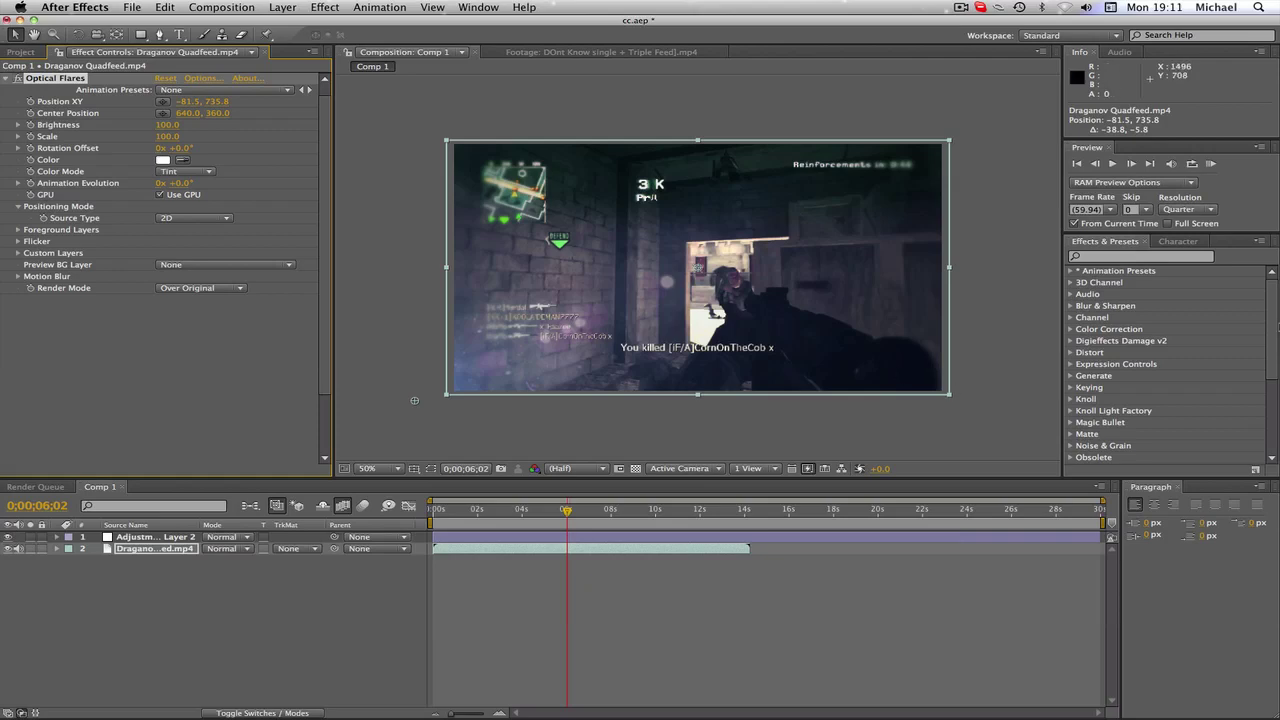
scroll(1277, 348, down, 3)
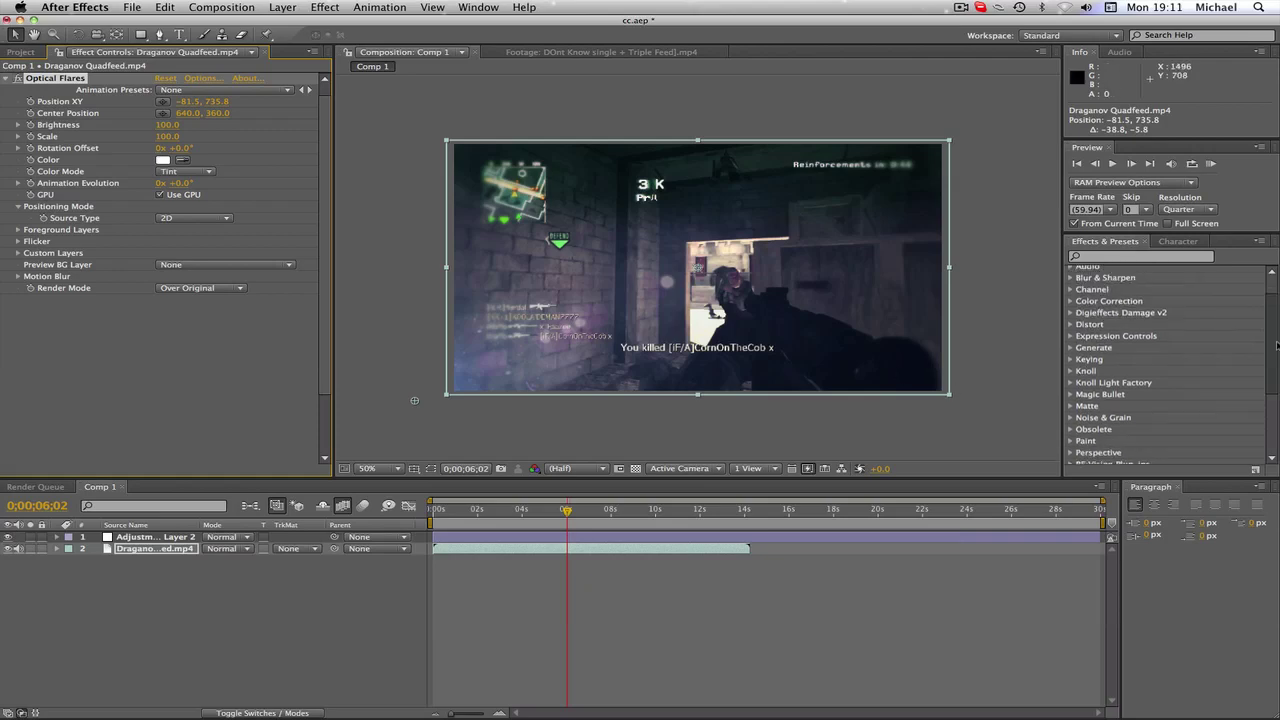
scroll(1277, 348, down, 1)
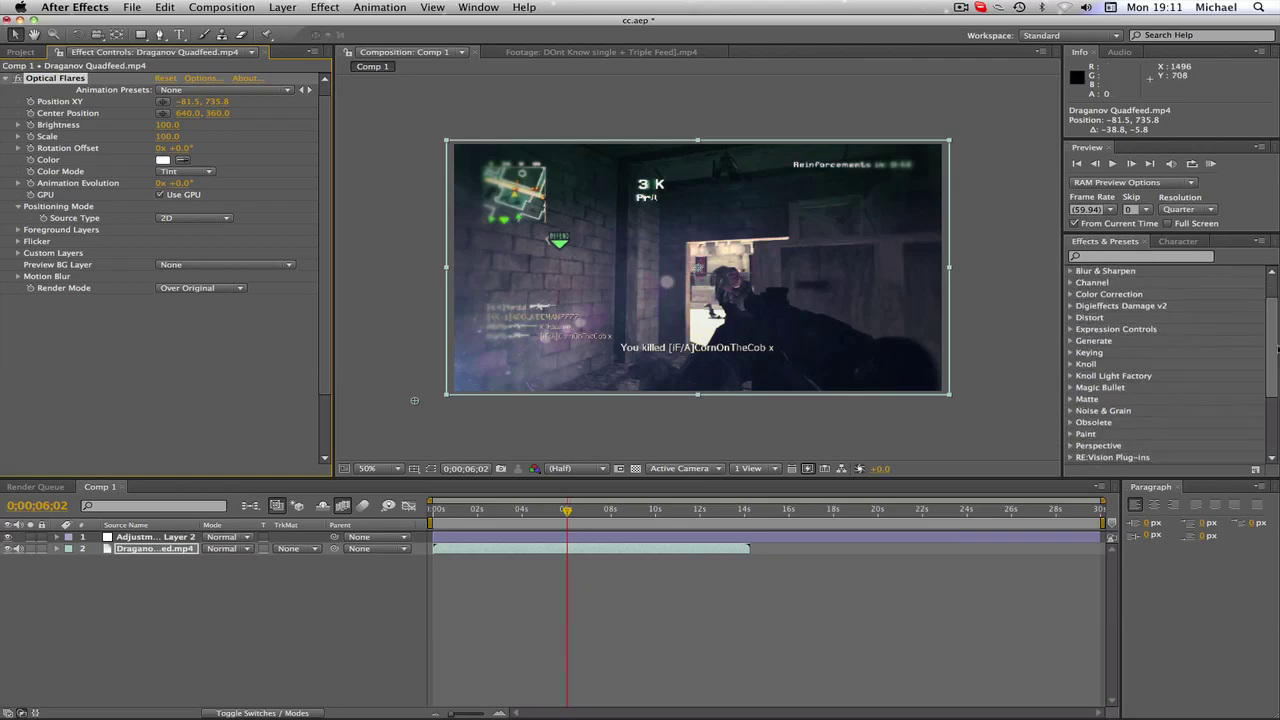